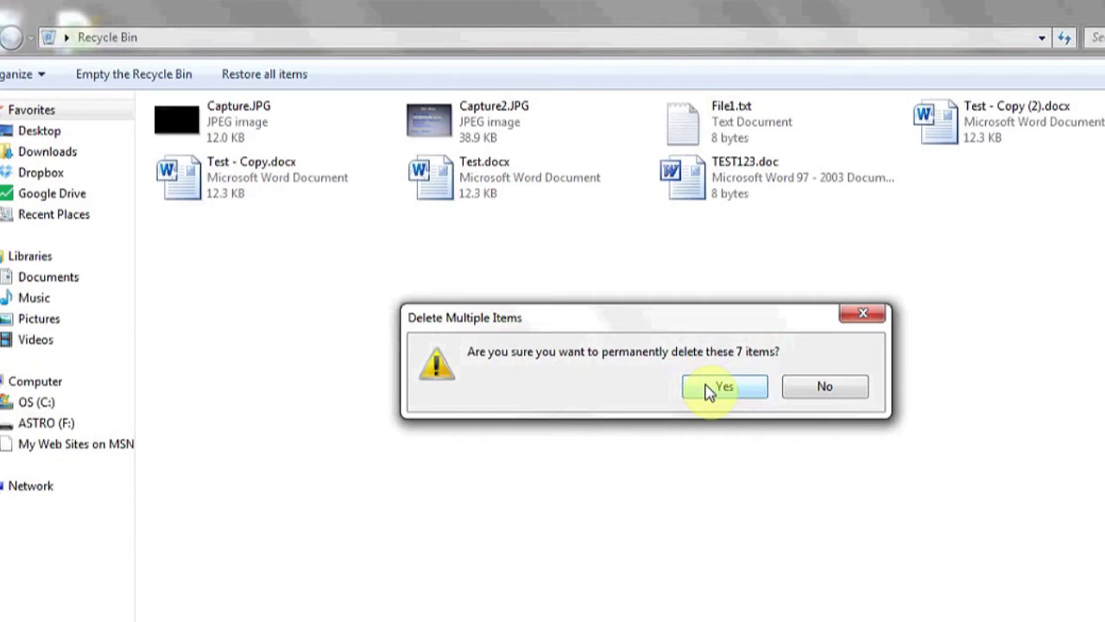
pyautogui.click(706, 387)
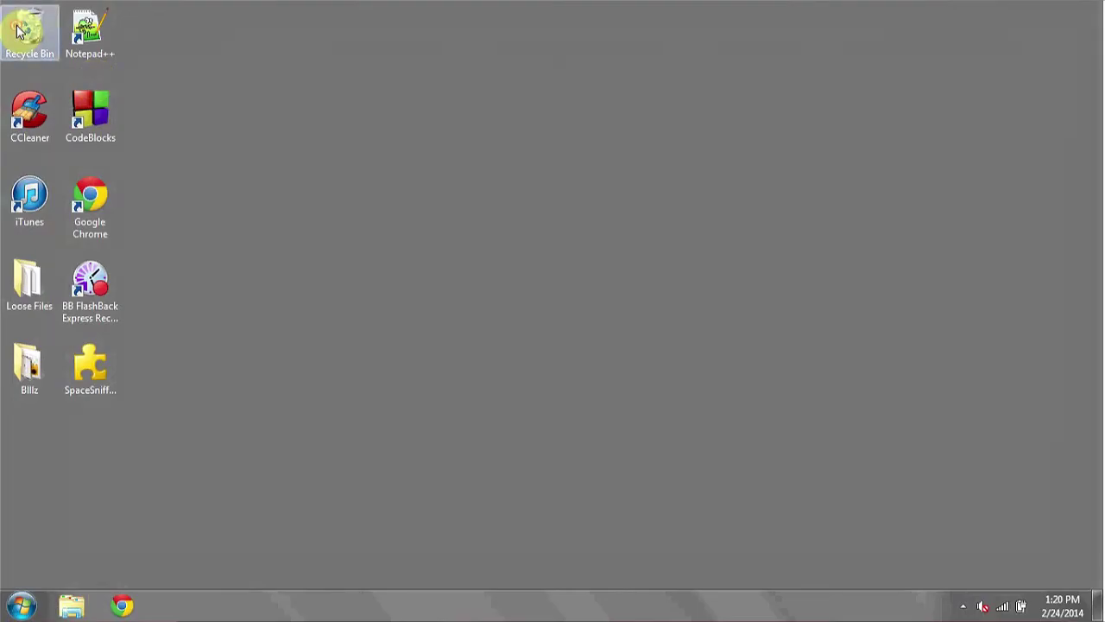
pyautogui.doubleClick(28, 27)
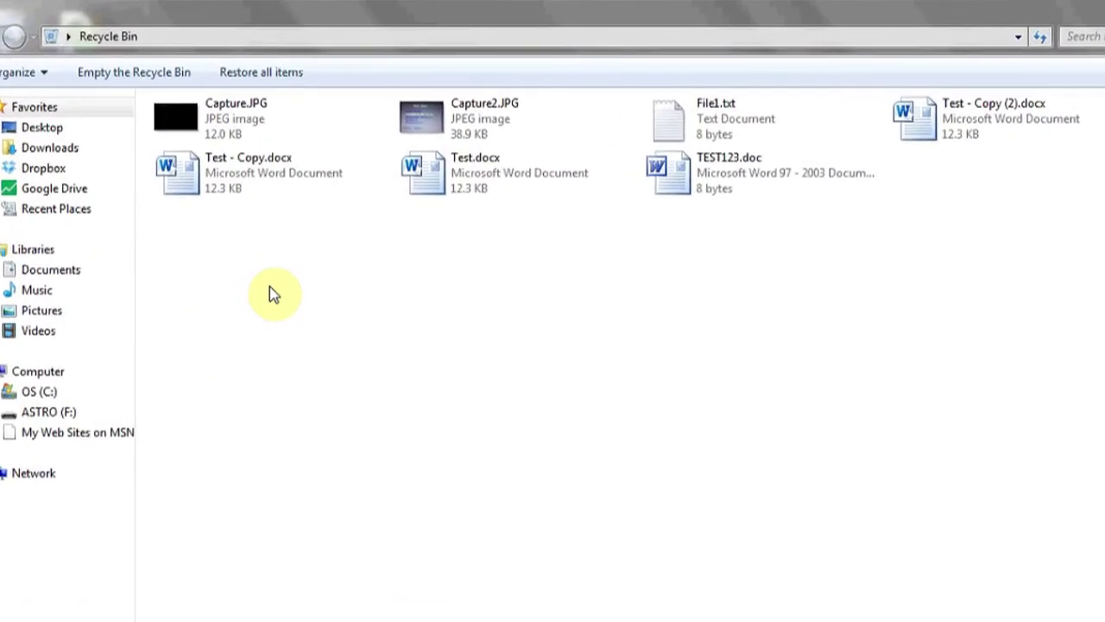
pyautogui.click(142, 75)
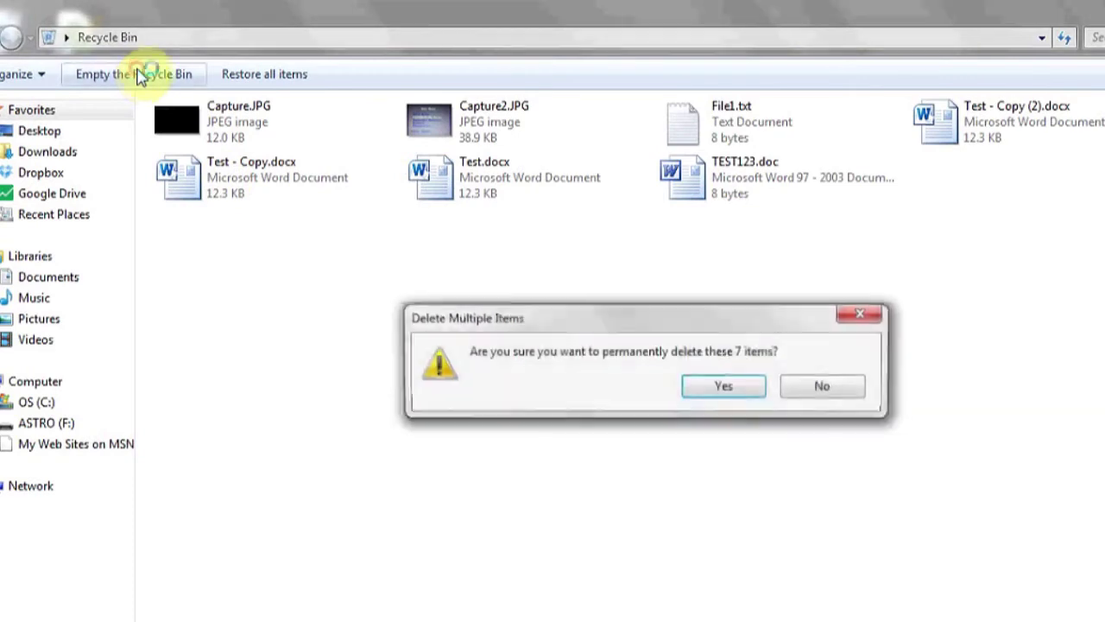